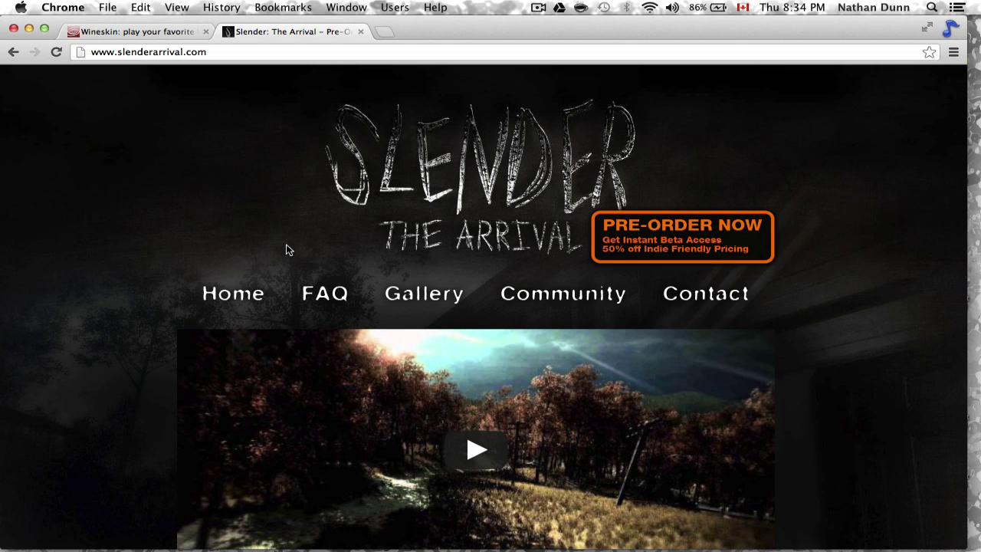
# Step: Scroll down through the Slender: The Arrival website, then back up to the top
pyautogui.scroll(-5, 286, 246)
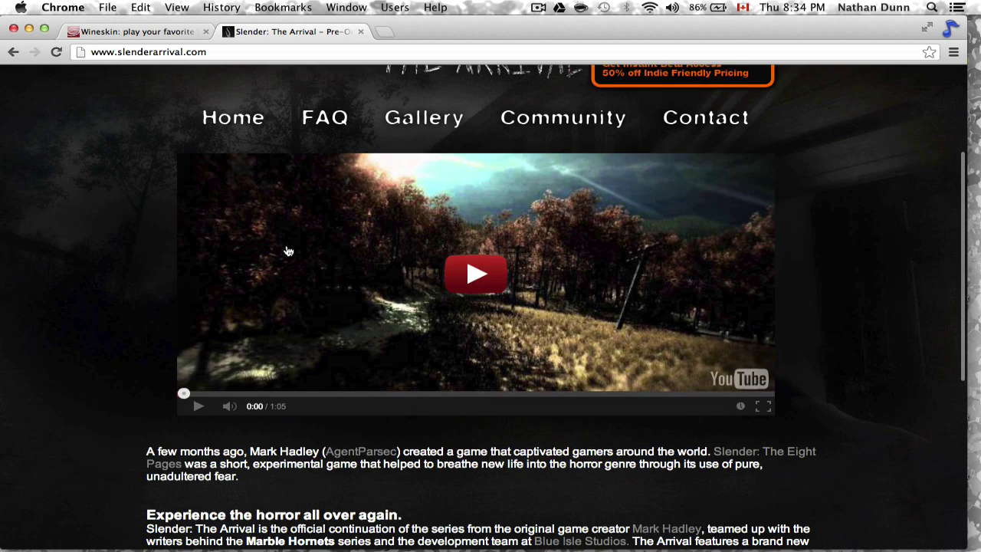
pyautogui.scroll(-10, 288, 252)
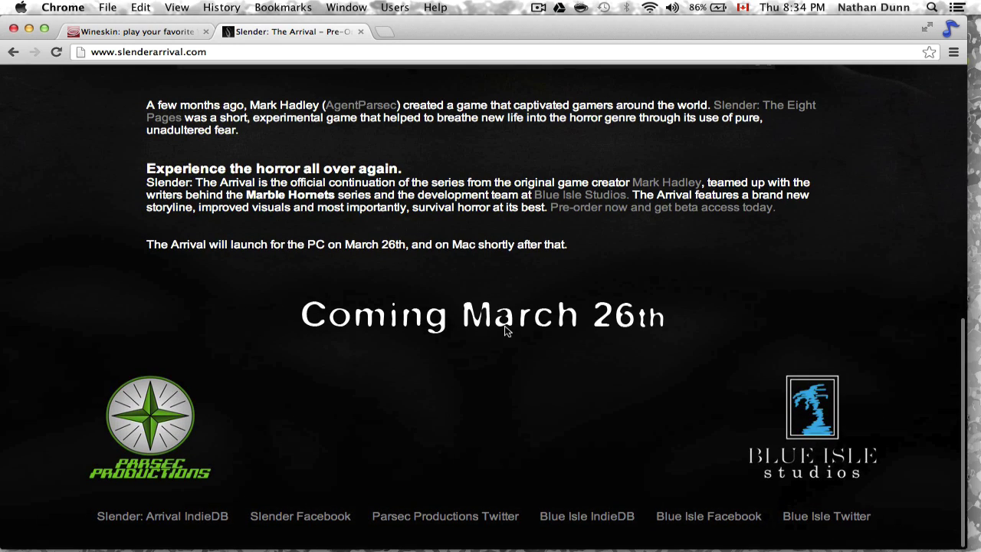
pyautogui.scroll(15, 504, 329)
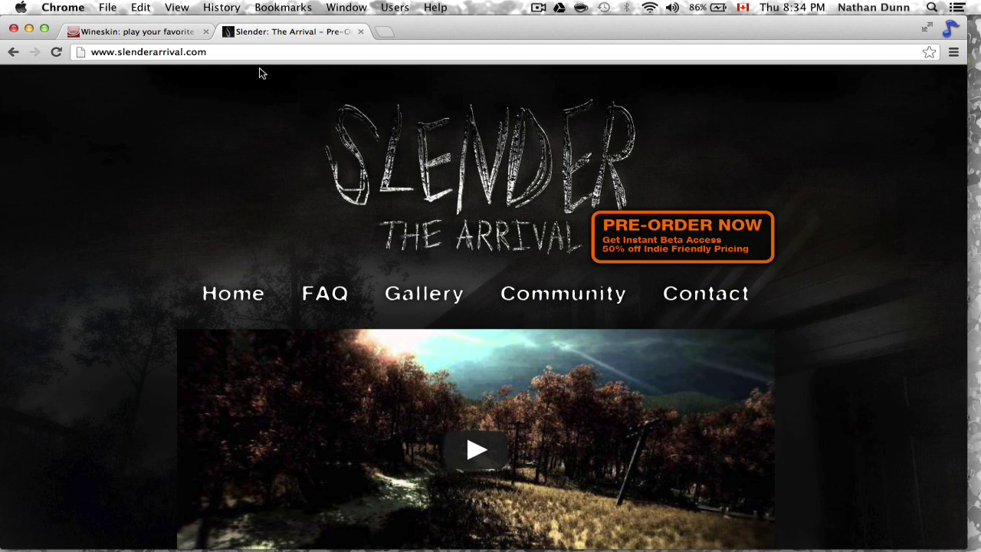
# Step: Go from the Wineskin website's home page to its downloads page
pyautogui.click(186, 34)
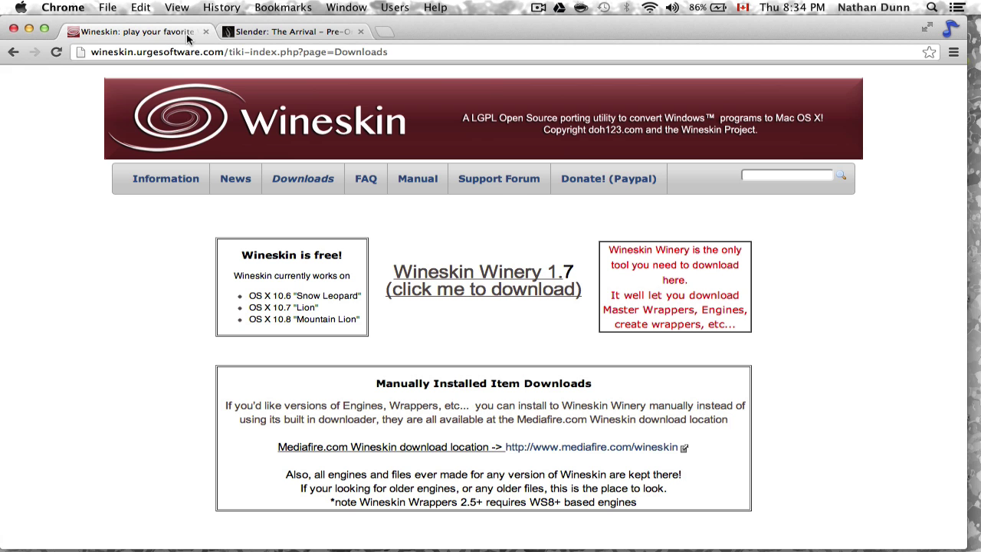
pyautogui.click(417, 117)
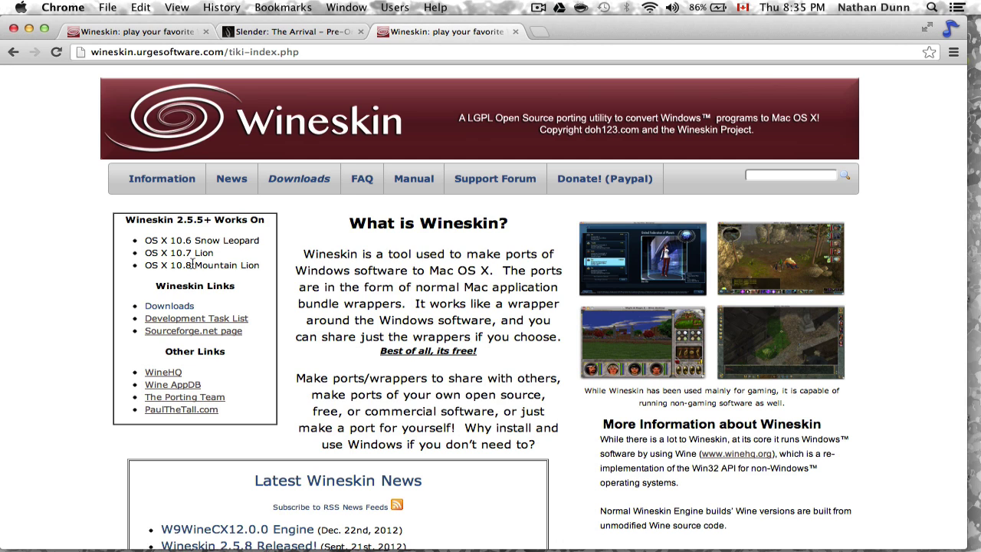
pyautogui.click(186, 312)
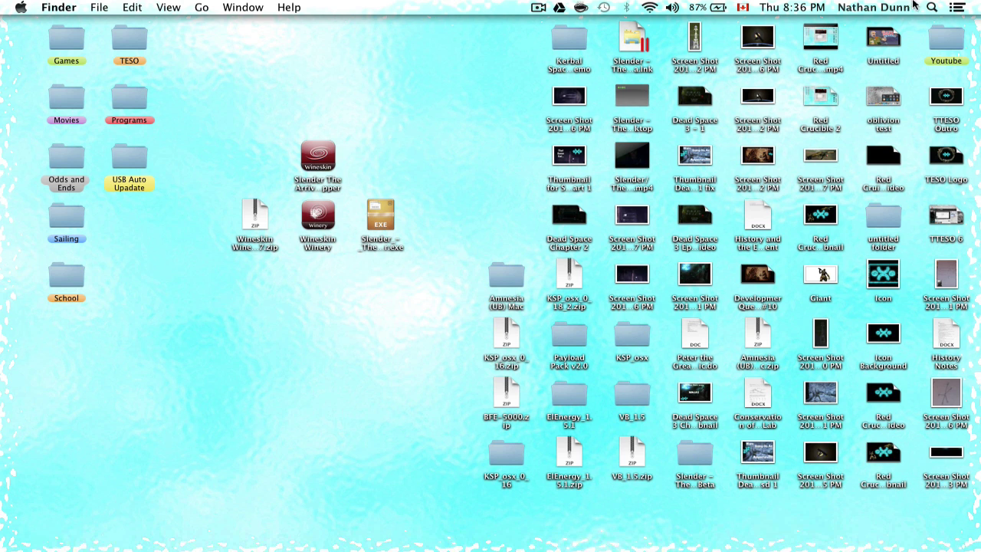
# Step: Launch Wineskin Winery, browse the available engines, and cancel, keeping only WS9Wine1.5.23
pyautogui.doubleClick(316, 221)
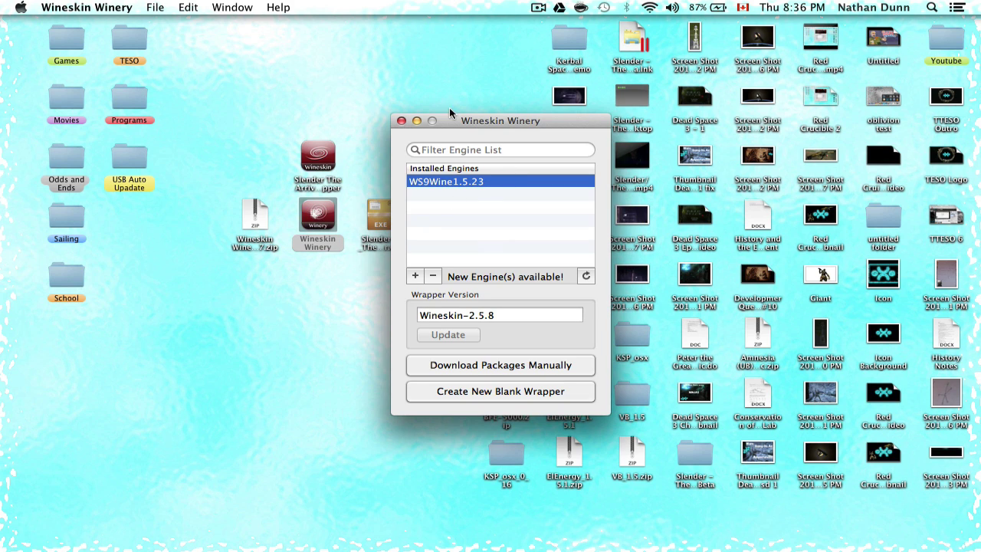
pyautogui.moveTo(451, 121)
pyautogui.mouseDown()
pyautogui.moveTo(472, 127)
pyautogui.moveTo(462, 125)
pyautogui.mouseUp()
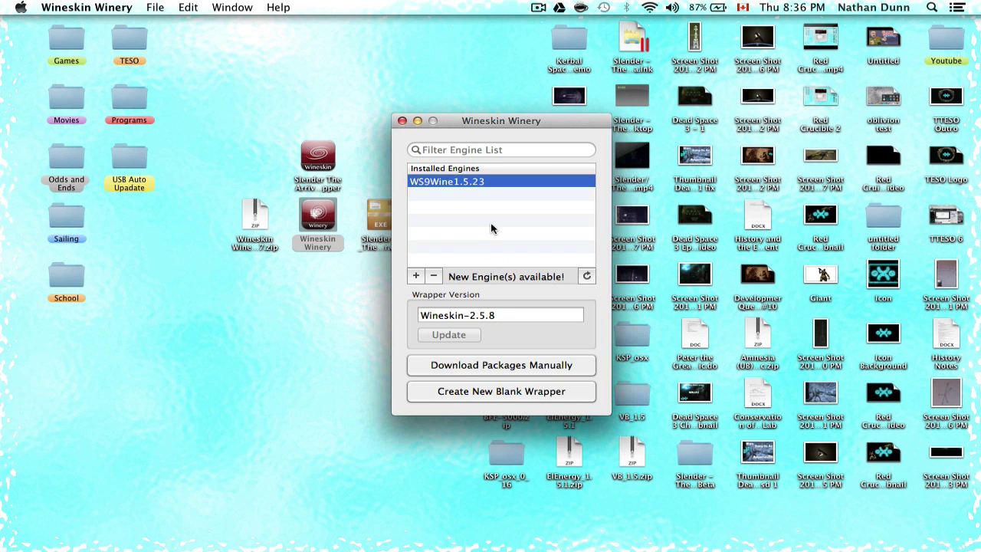
pyautogui.click(418, 274)
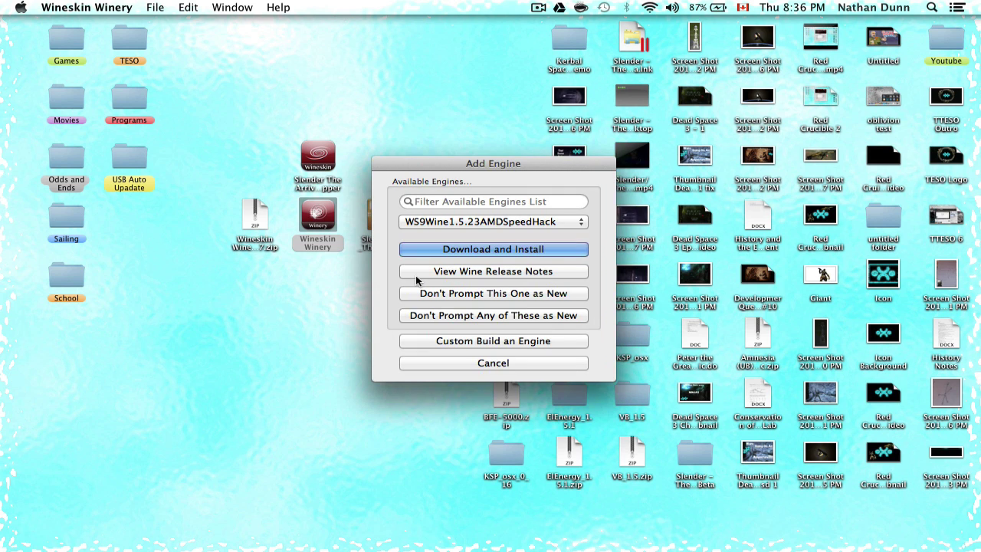
pyautogui.click(455, 224)
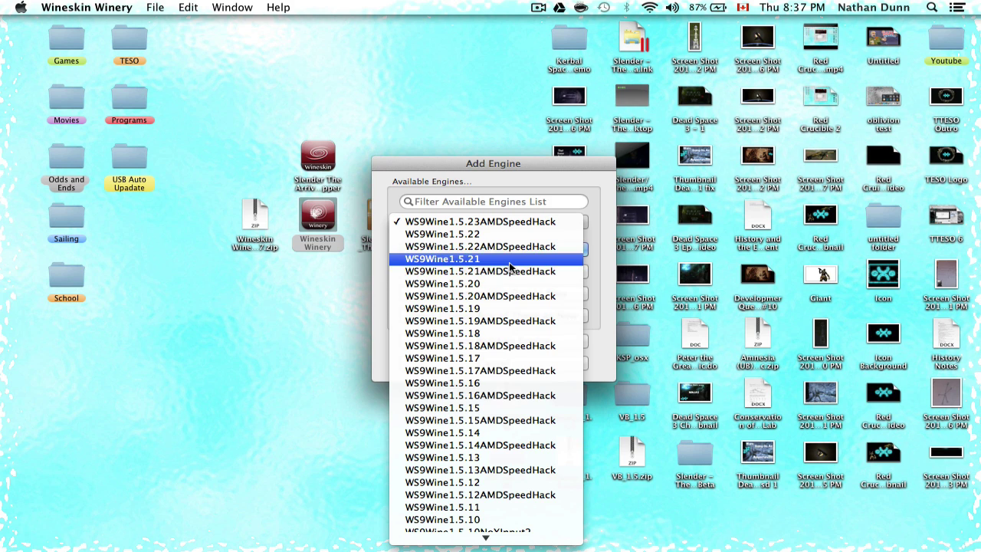
pyautogui.click(508, 222)
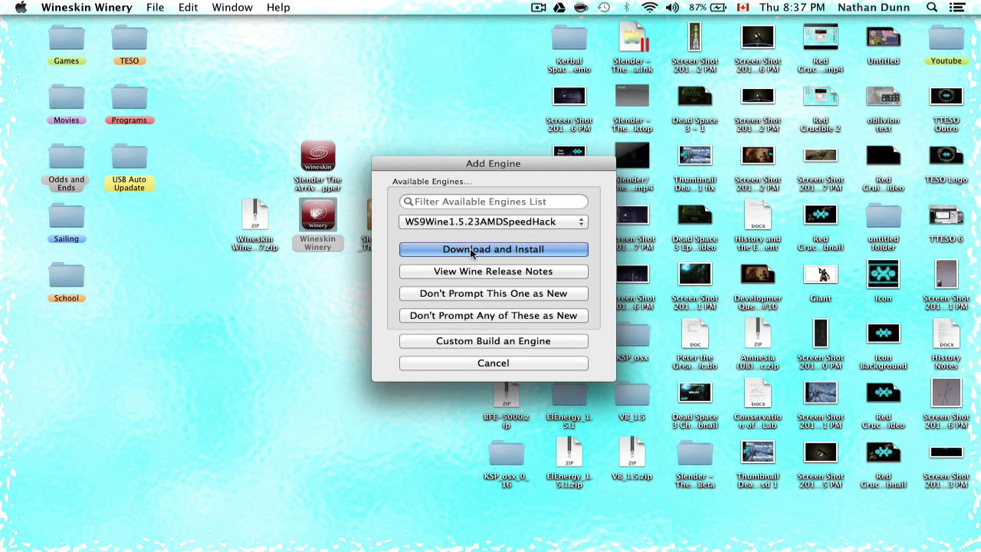
pyautogui.click(466, 363)
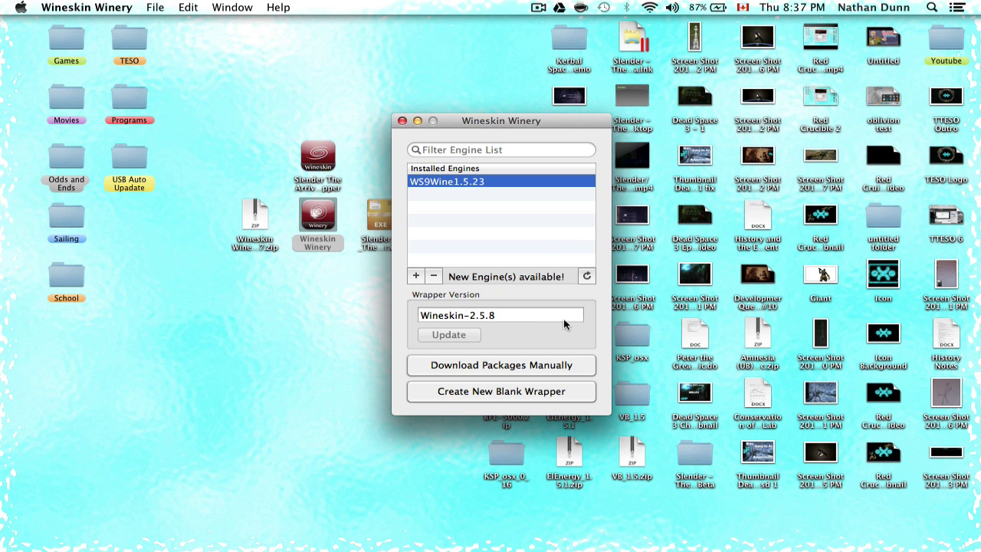
# Step: Create a blank wrapper named 'Slender: The Arrival Beta' and allow WineskinX11 incoming connections
pyautogui.click(509, 391)
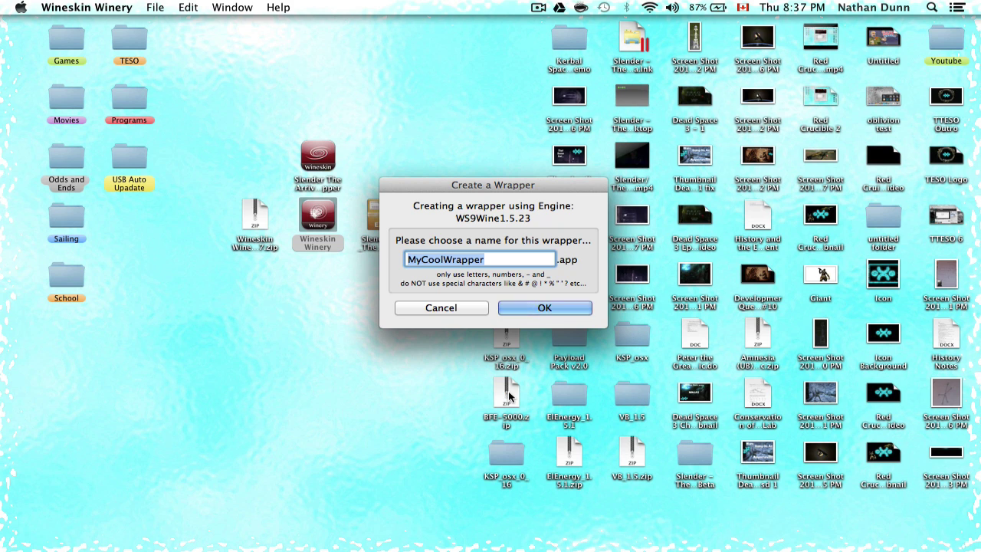
pyautogui.write('Slend')
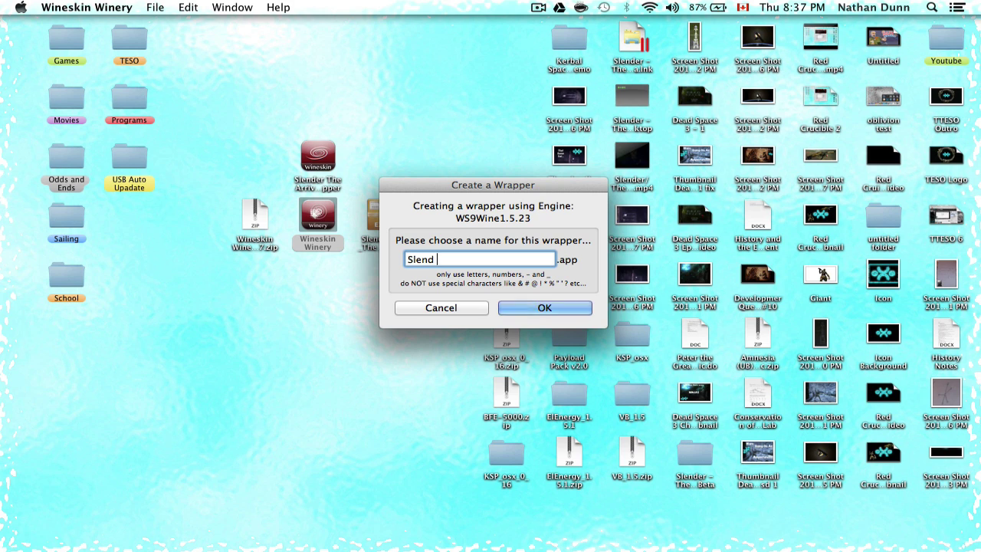
pyautogui.write('er : Ther')
pyautogui.press('BackSpace')
pyautogui.write('Arrival Beta')
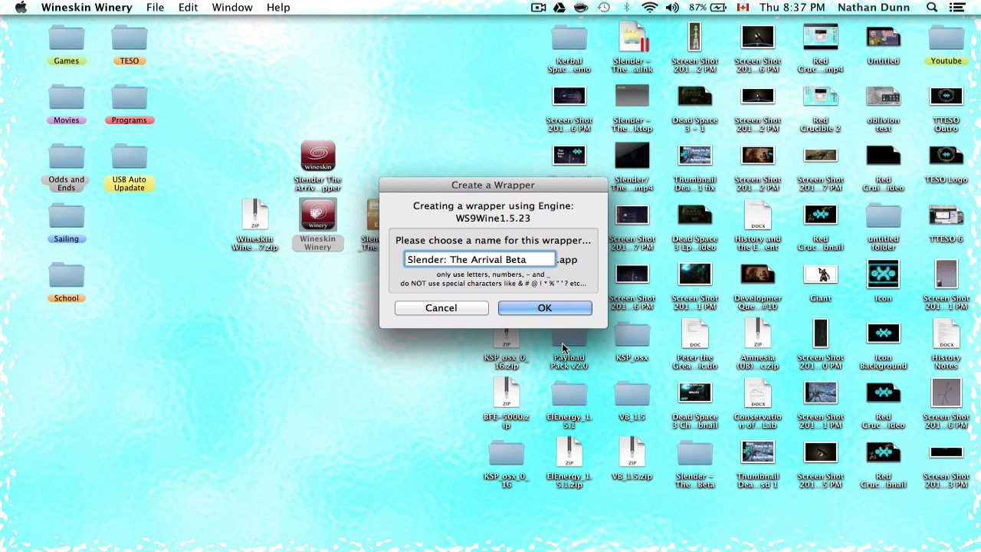
pyautogui.click(556, 305)
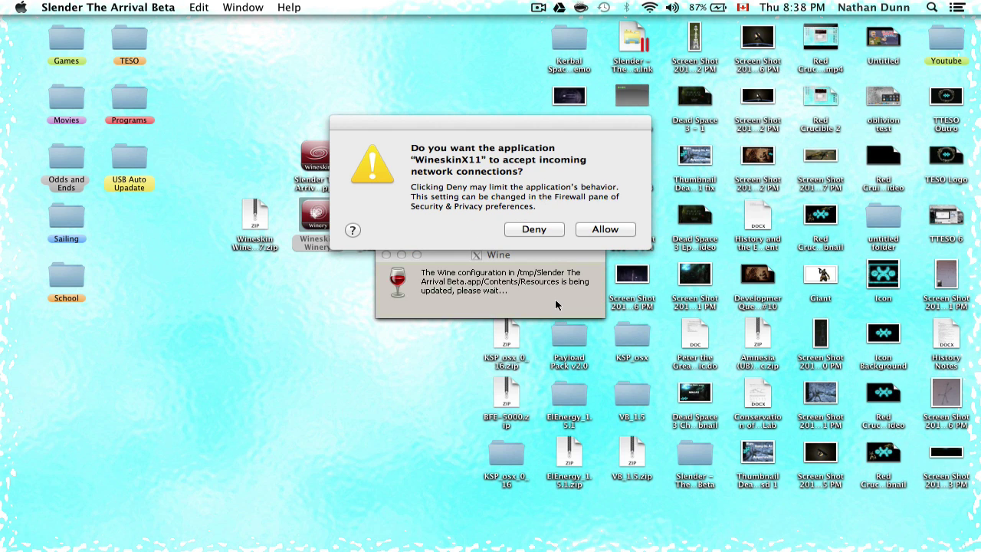
pyautogui.click(597, 232)
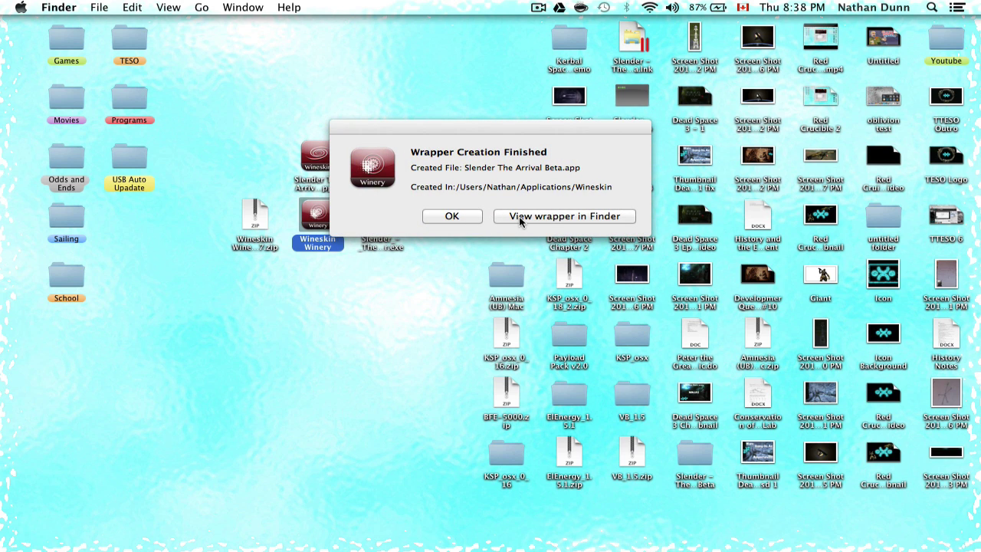
# Step: Move the new wrapper from the Wineskin folder to the desktop and close the folder
pyautogui.click(519, 216)
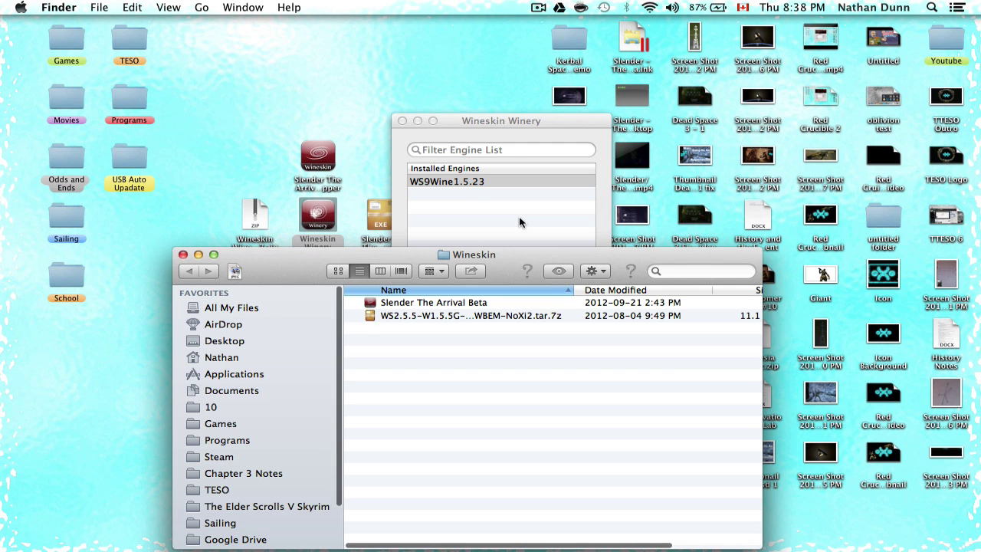
pyautogui.moveTo(334, 258); pyautogui.dragTo(382, 241)
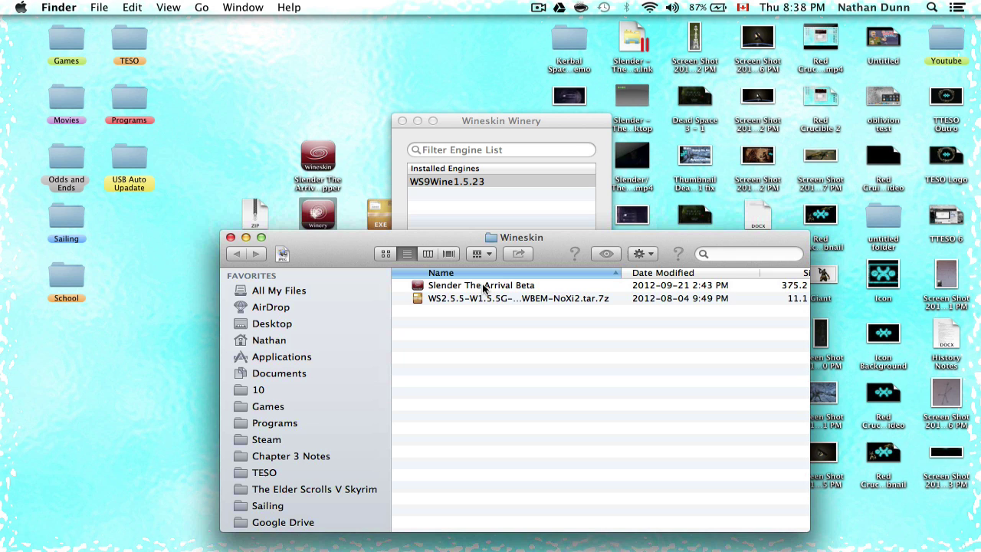
pyautogui.moveTo(483, 288); pyautogui.dragTo(329, 81)
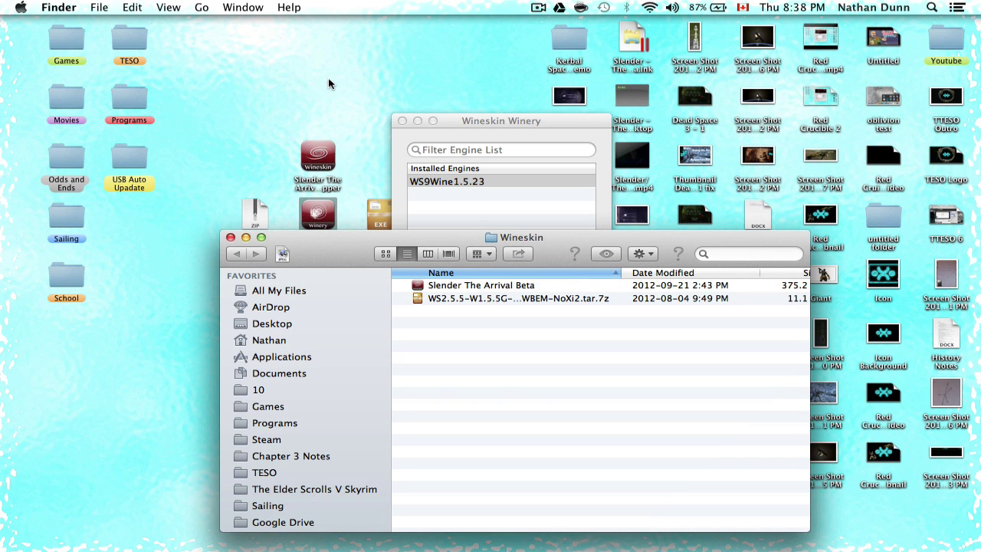
pyautogui.click(231, 238)
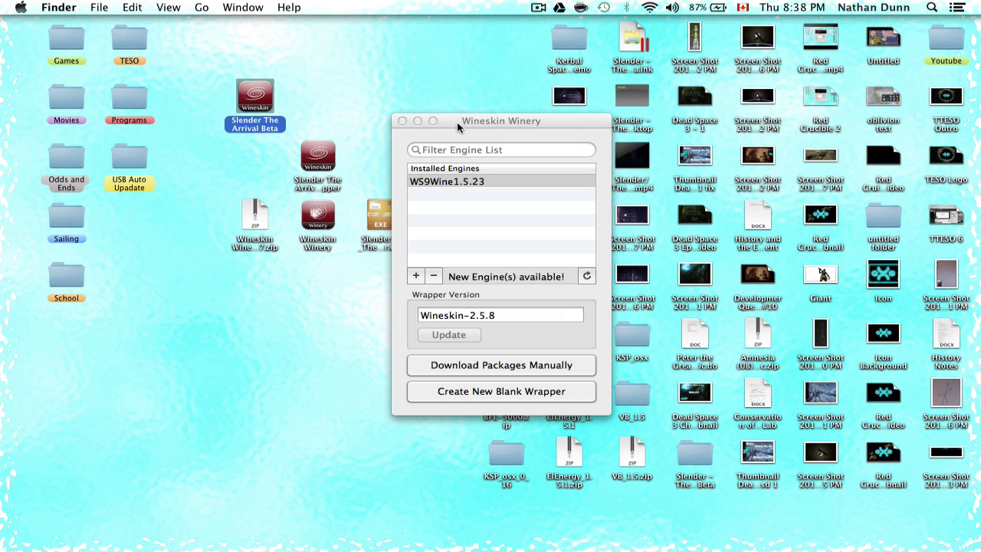
# Step: Arrange the wrapper and Slender installer EXE icons side by side and open the wrapper
pyautogui.moveTo(456, 122); pyautogui.dragTo(725, 110)
pyautogui.moveTo(247, 125); pyautogui.dragTo(247, 362)
pyautogui.moveTo(380, 226); pyautogui.dragTo(381, 345)
pyautogui.doubleClick(253, 339)
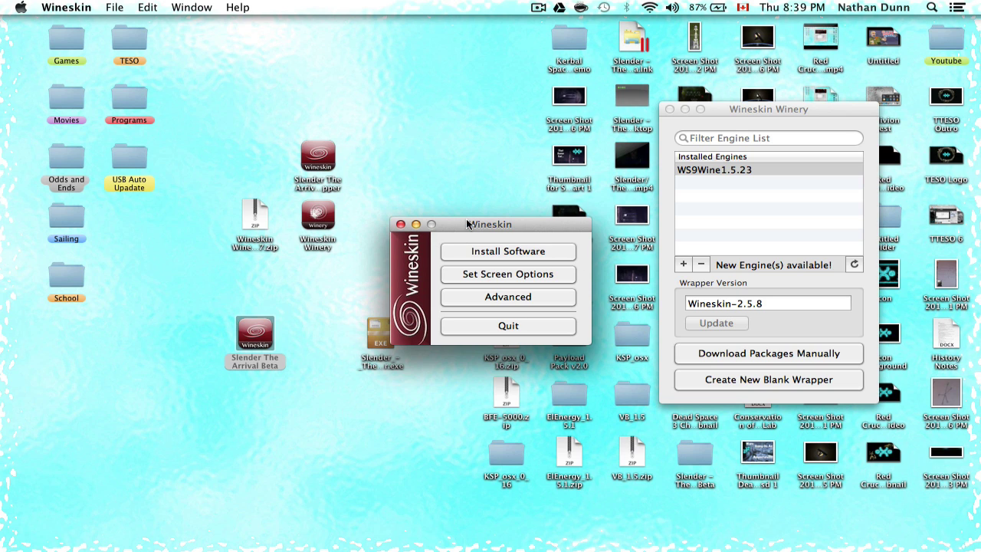
# Step: Turn off window decoration in the wrapper's screen options, then open the Advanced settings
pyautogui.click(484, 281)
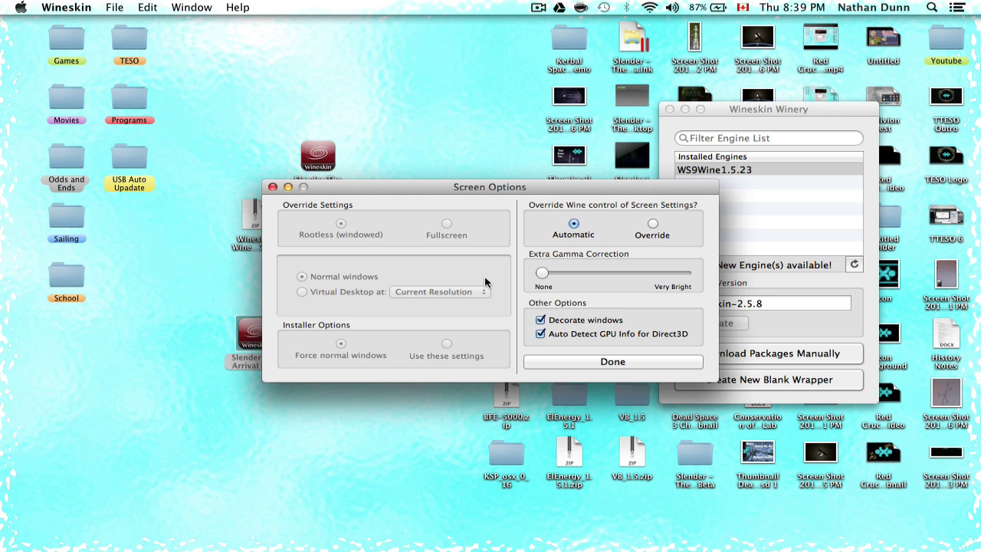
pyautogui.click(541, 325)
pyautogui.press('Return')
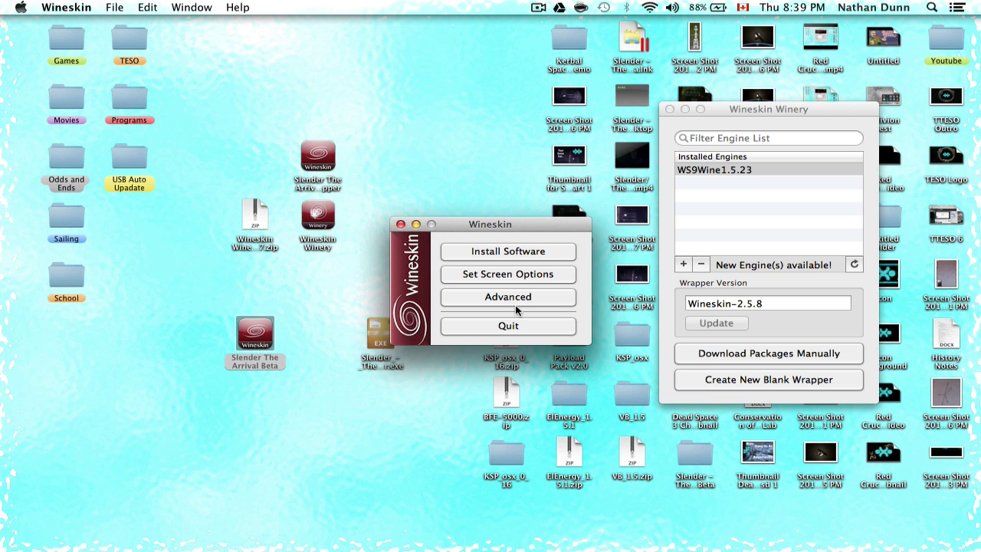
pyautogui.click(513, 300)
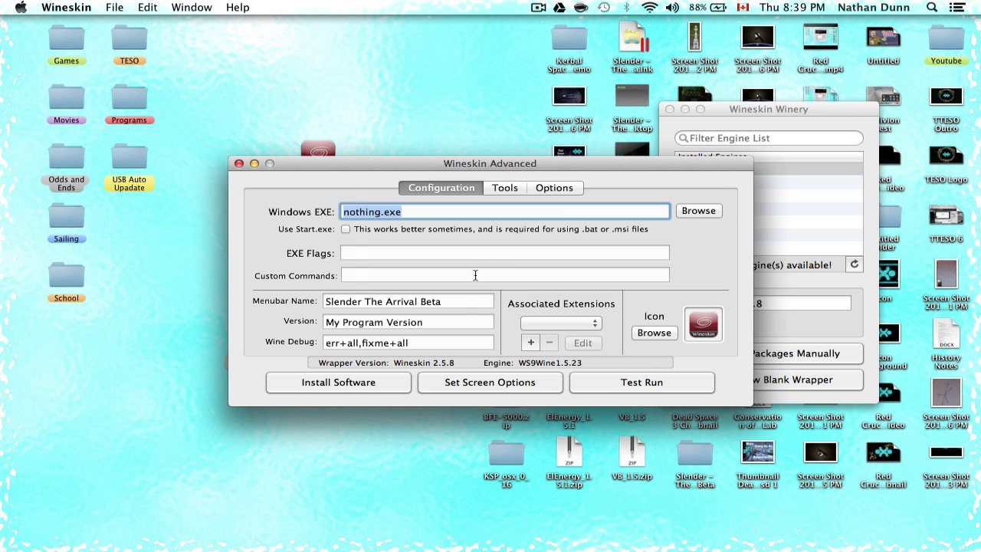
# Step: Choose the Slender installer EXE on the Desktop as the wrapper's setup executable
pyautogui.click(386, 385)
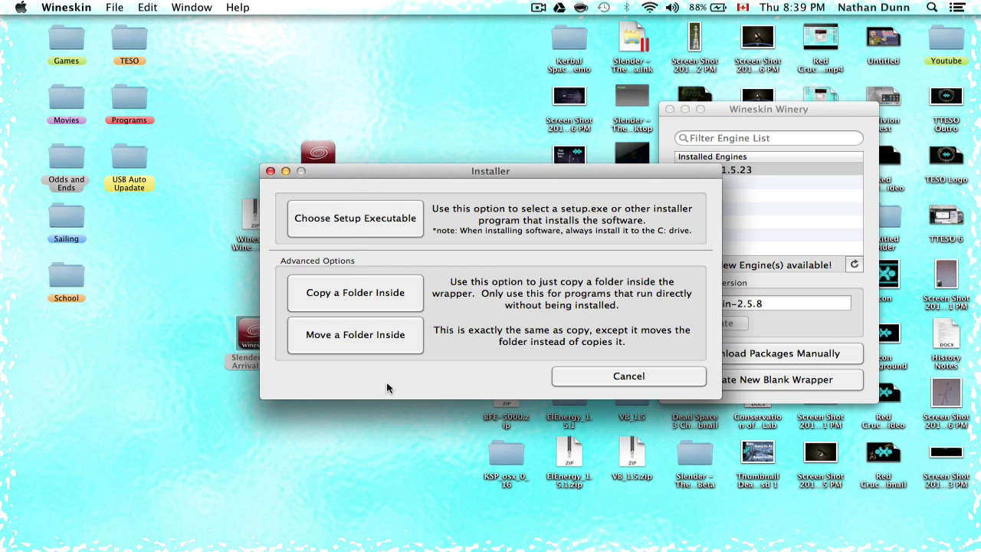
pyautogui.click(388, 205)
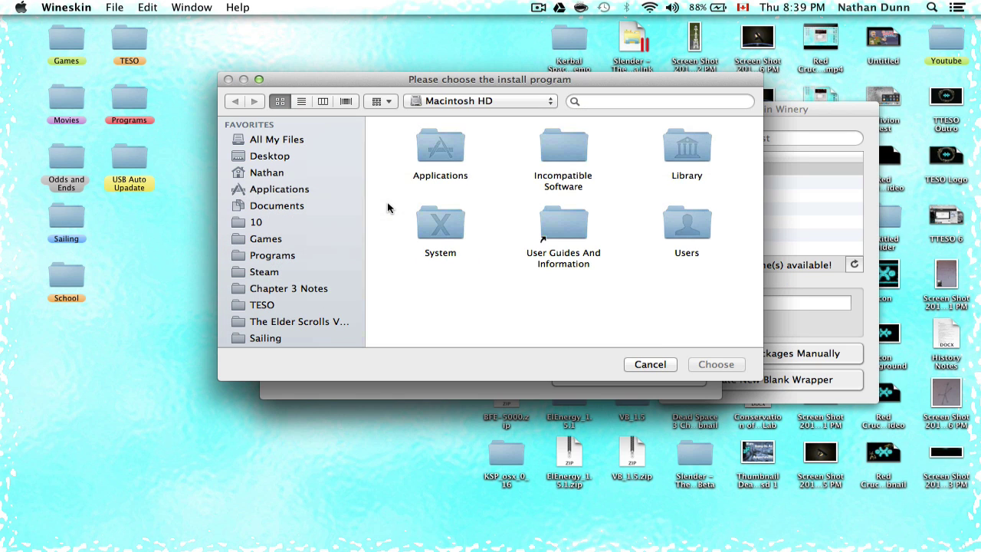
pyautogui.click(278, 156)
pyautogui.scroll(-3, 498, 224)
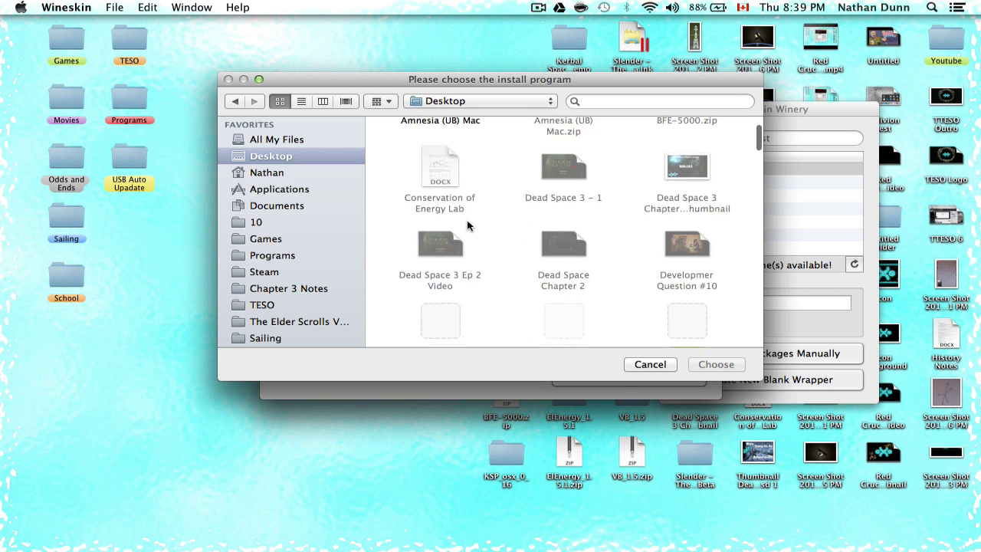
pyautogui.scroll(-10, 468, 225)
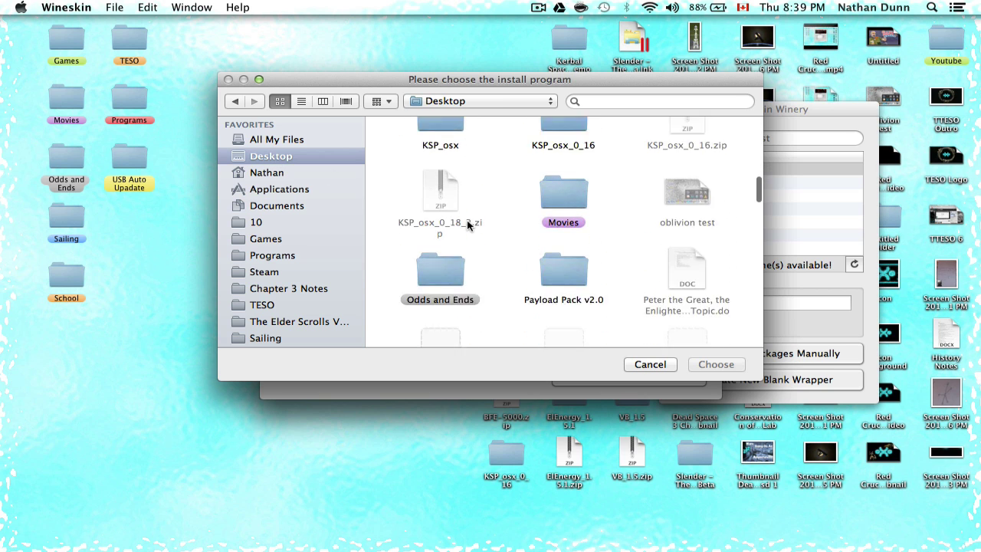
pyautogui.scroll(-10, 468, 225)
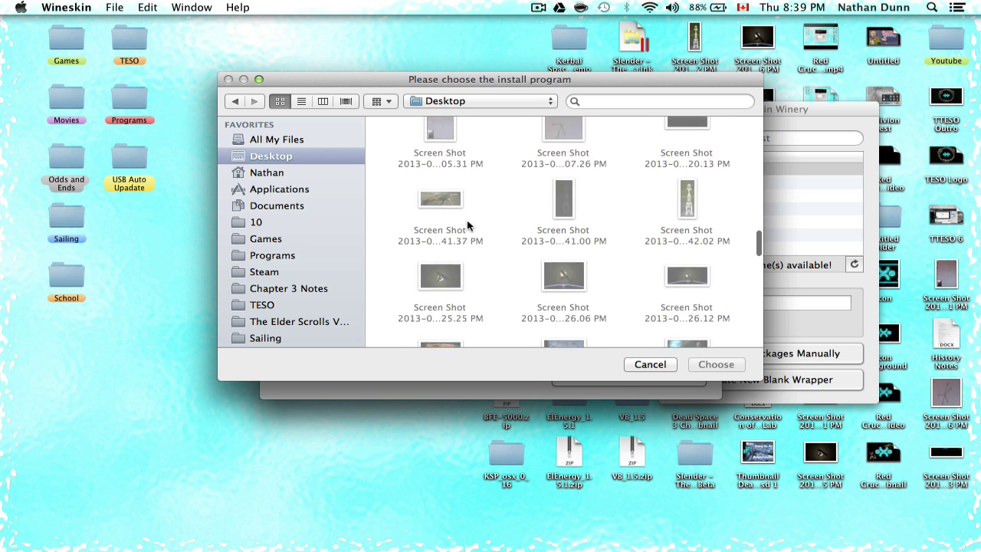
pyautogui.scroll(-10, 468, 225)
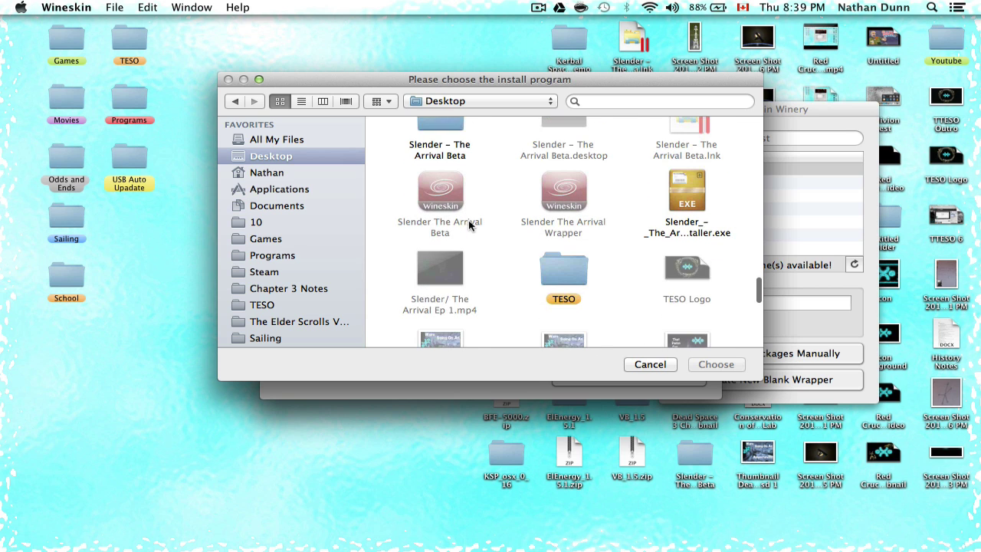
pyautogui.click(698, 193)
pyautogui.doubleClick(698, 193)
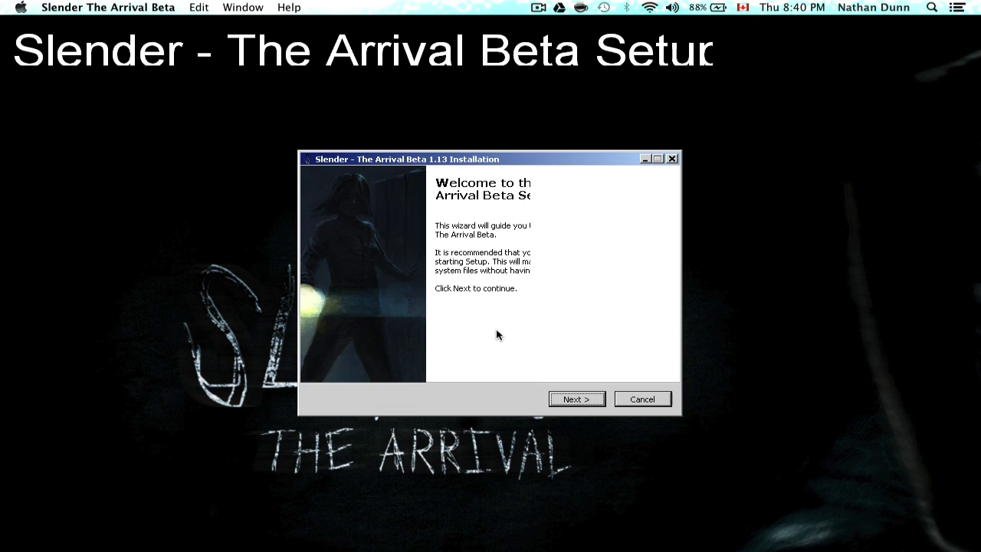
# Step: Accept the Slender license and continue past the beta information page
pyautogui.click(560, 401)
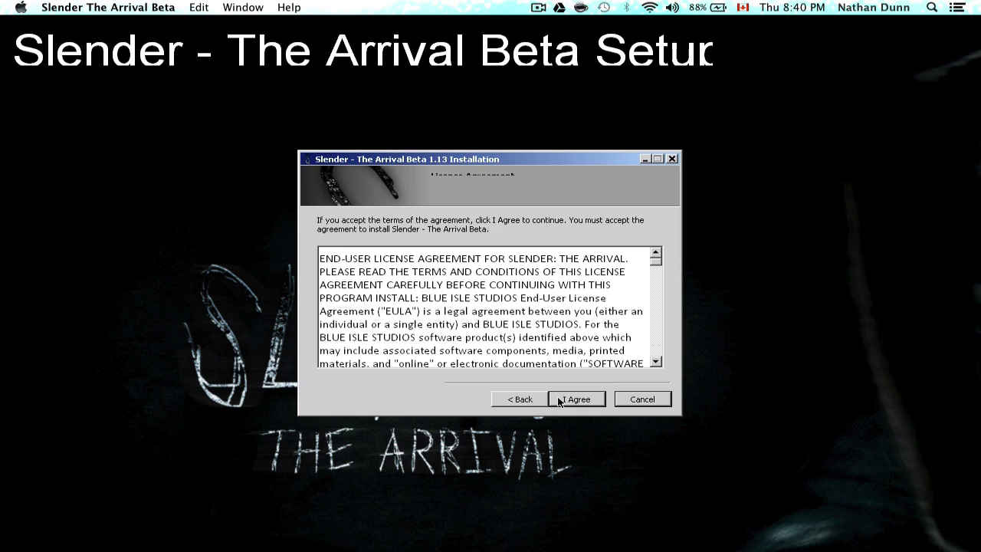
pyautogui.scroll(-15, 568, 359)
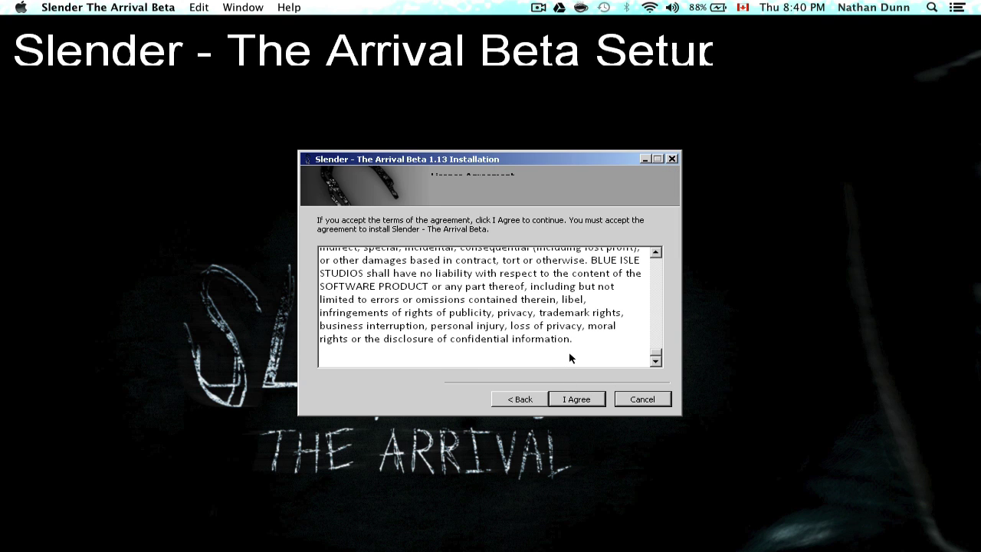
pyautogui.click(581, 400)
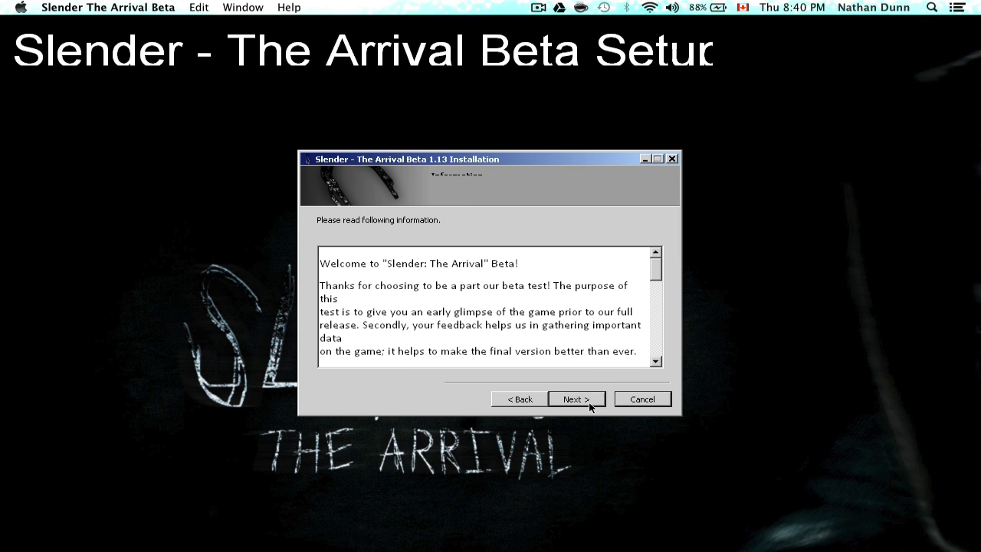
pyautogui.click(590, 406)
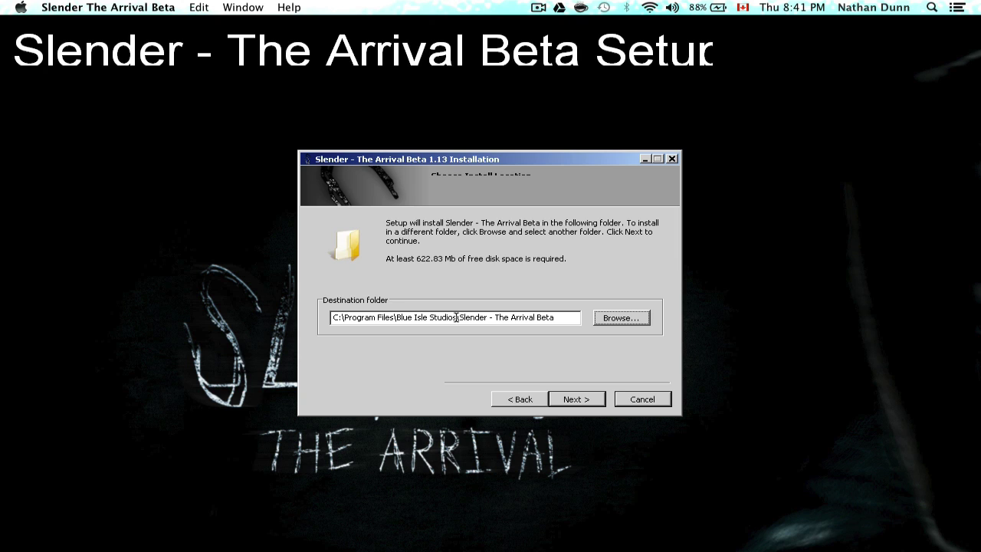
# Step: Install Slender to the default folder with a desktop icon, finishing with Launch ticked
pyautogui.click(578, 399)
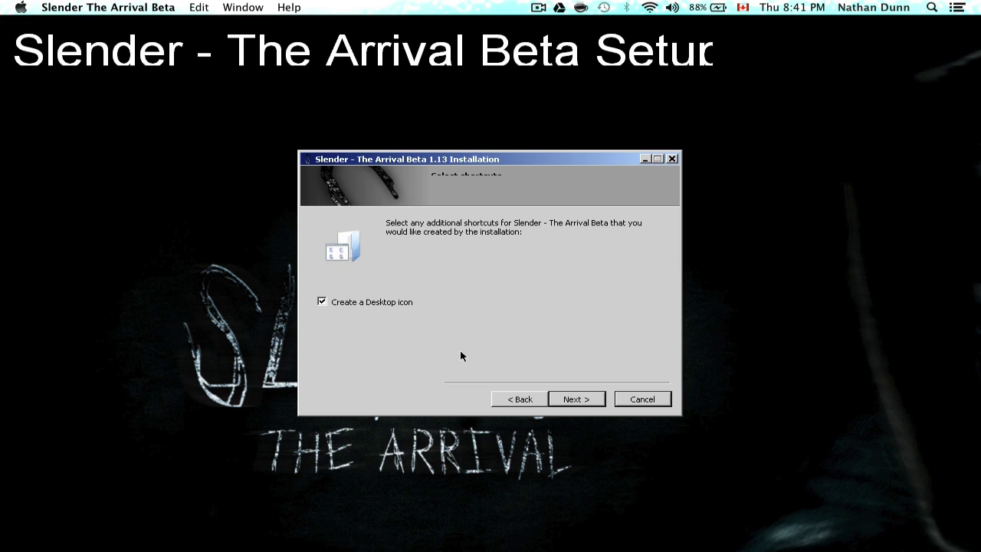
pyautogui.click(588, 399)
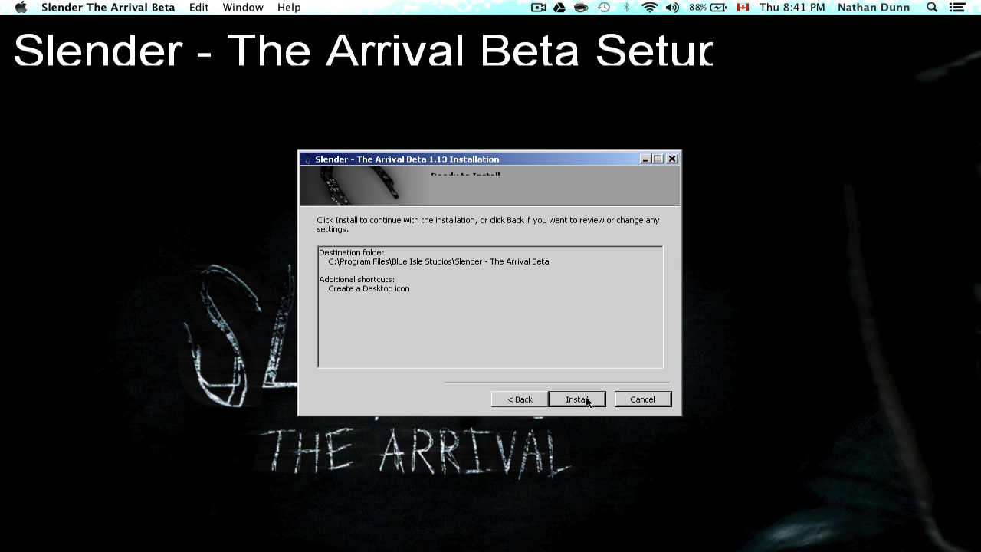
pyautogui.click(587, 399)
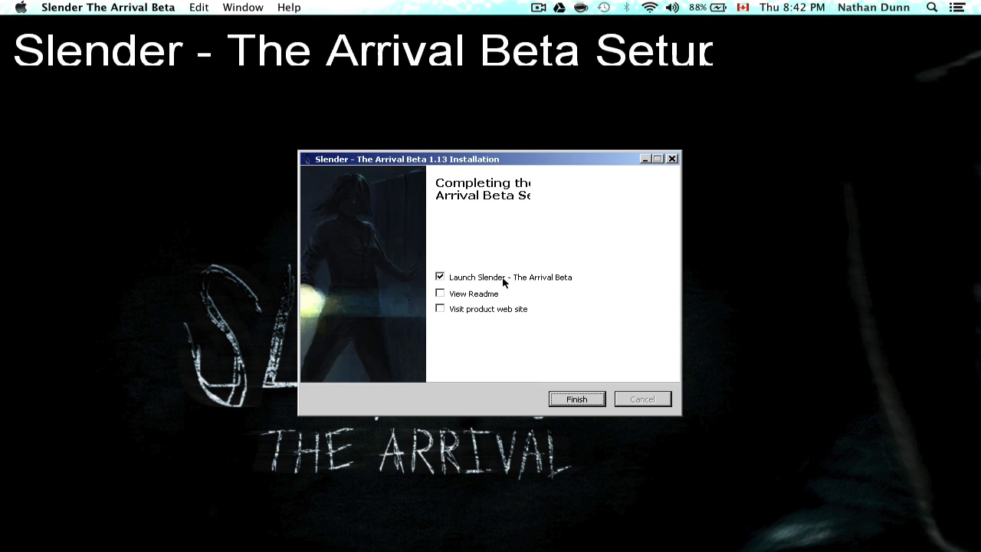
pyautogui.click(592, 406)
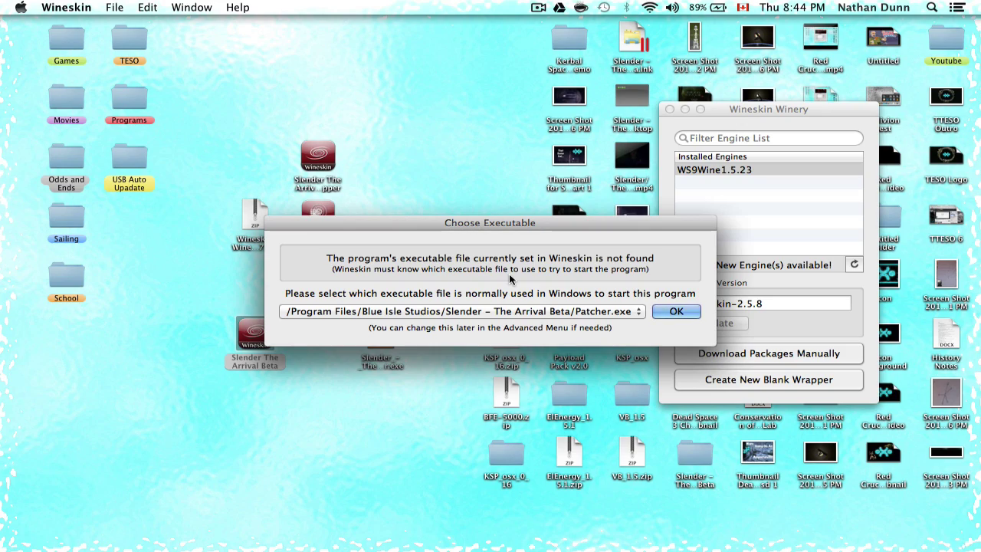
# Step: Set the wrapper's Windows EXE to Slender – The Arrival.exe in the Choose Executable prompt
pyautogui.hotkey('ctrl', 'Up')
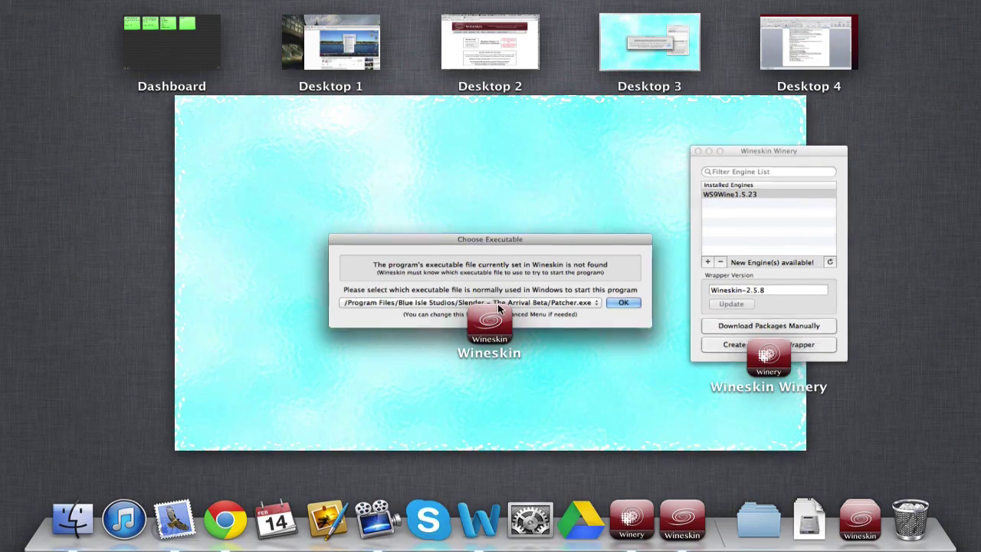
pyautogui.click(498, 309)
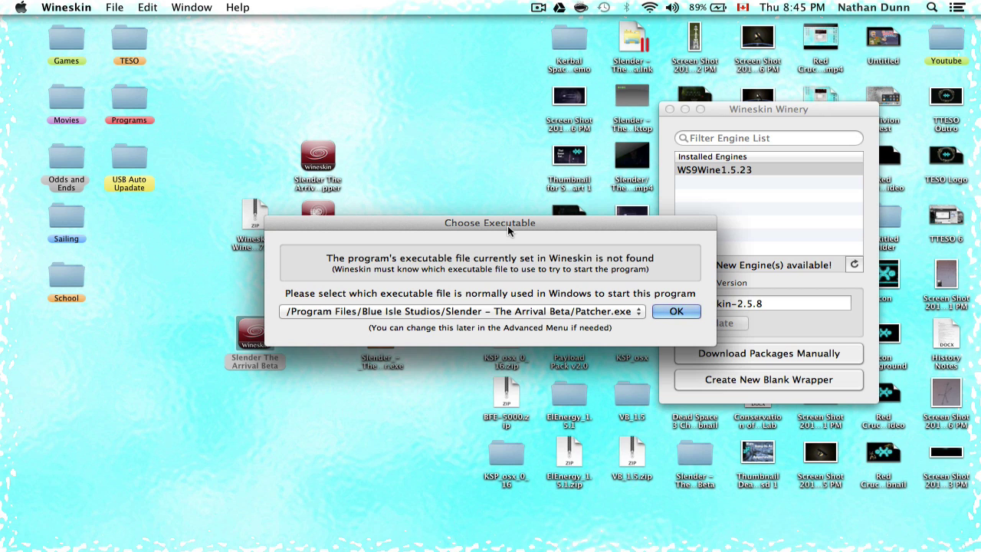
pyautogui.moveTo(508, 226)
pyautogui.mouseDown()
pyautogui.moveTo(413, 197)
pyautogui.moveTo(419, 130)
pyautogui.moveTo(442, 353)
pyautogui.moveTo(523, 220)
pyautogui.mouseUp()
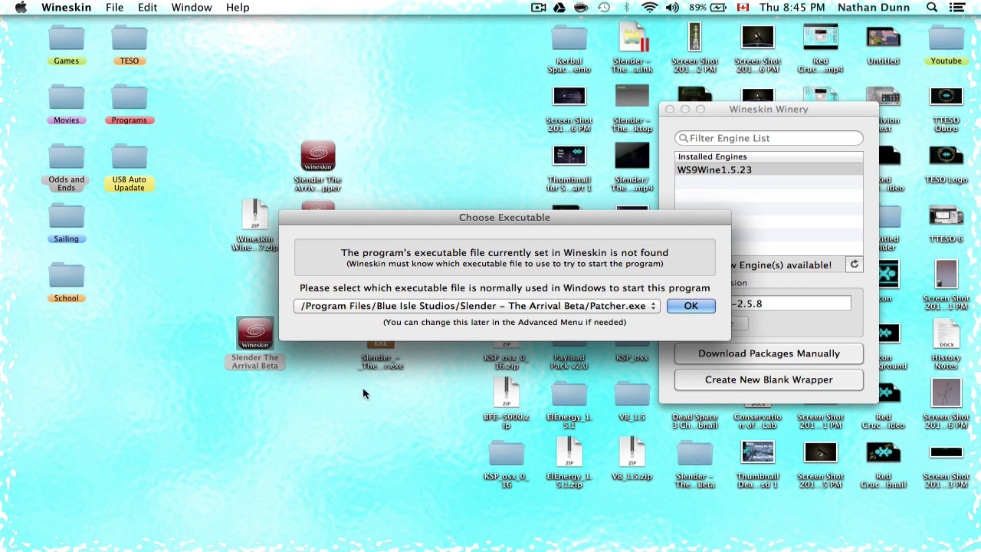
pyautogui.click(578, 305)
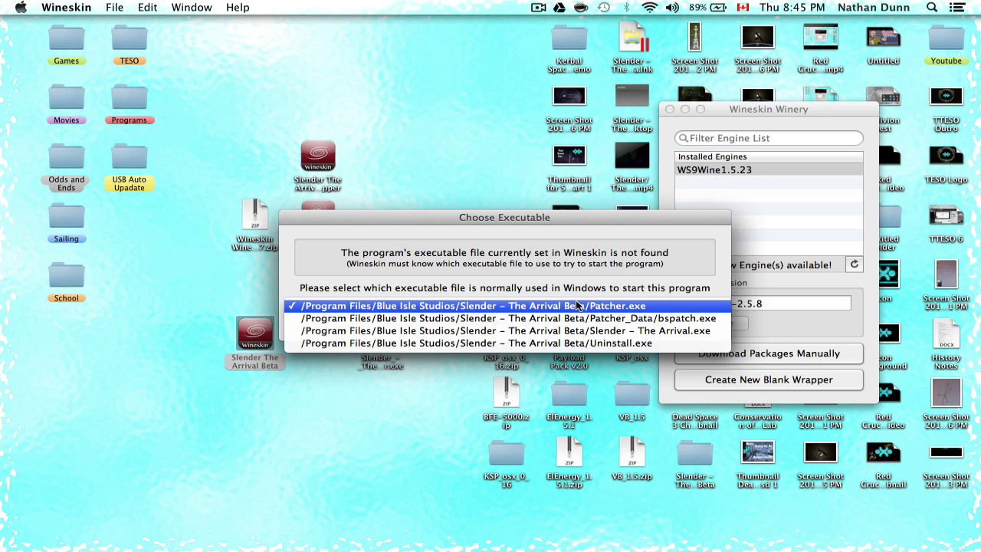
pyautogui.click(341, 331)
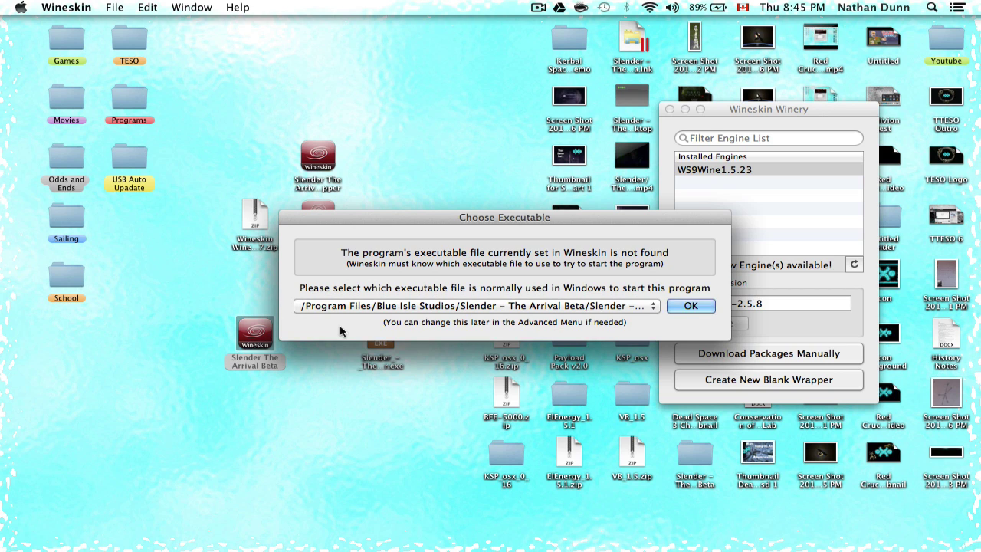
pyautogui.click(678, 306)
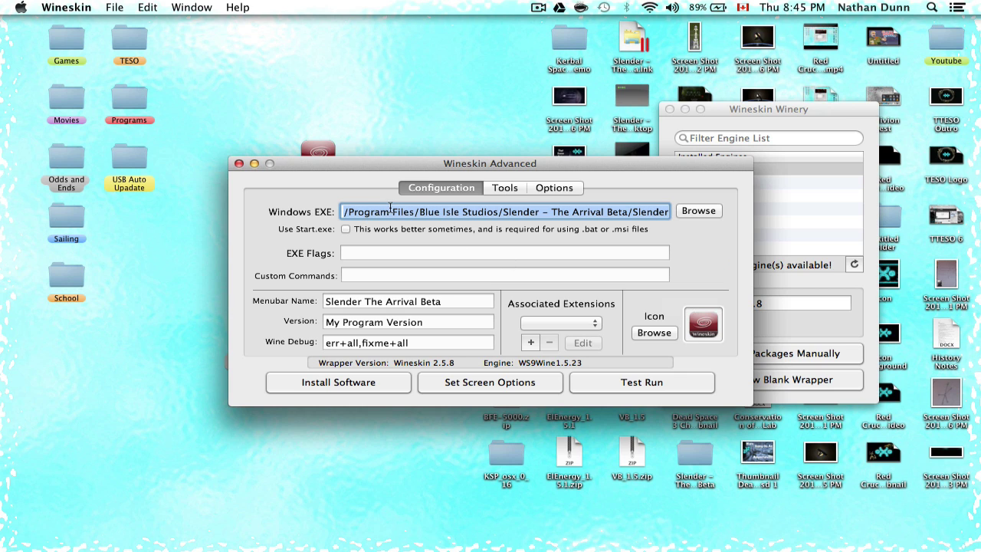
# Step: Close Wineskin Advanced and launch the Slender The Arrival Beta wrapper from the desktop
pyautogui.click(238, 164)
pyautogui.click(296, 313)
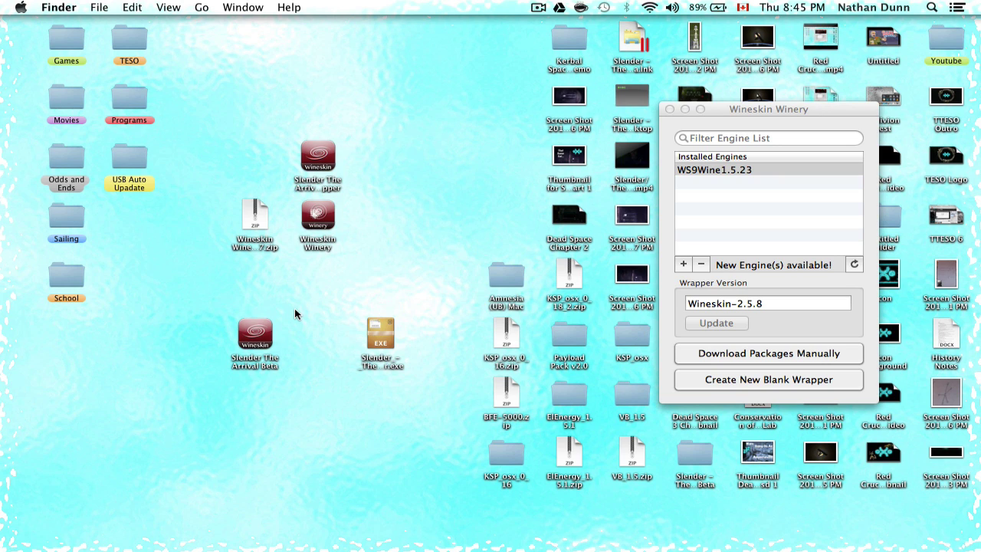
pyautogui.doubleClick(257, 335)
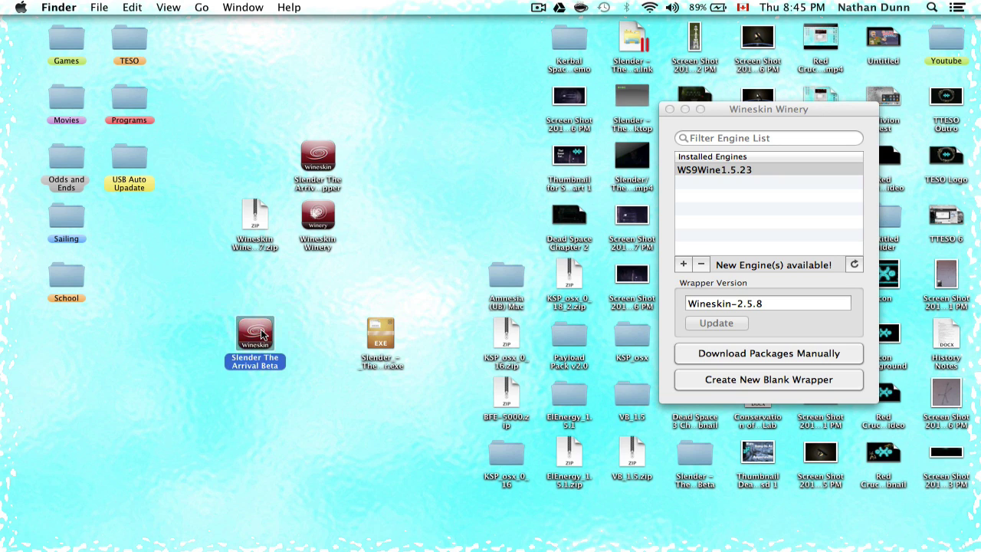